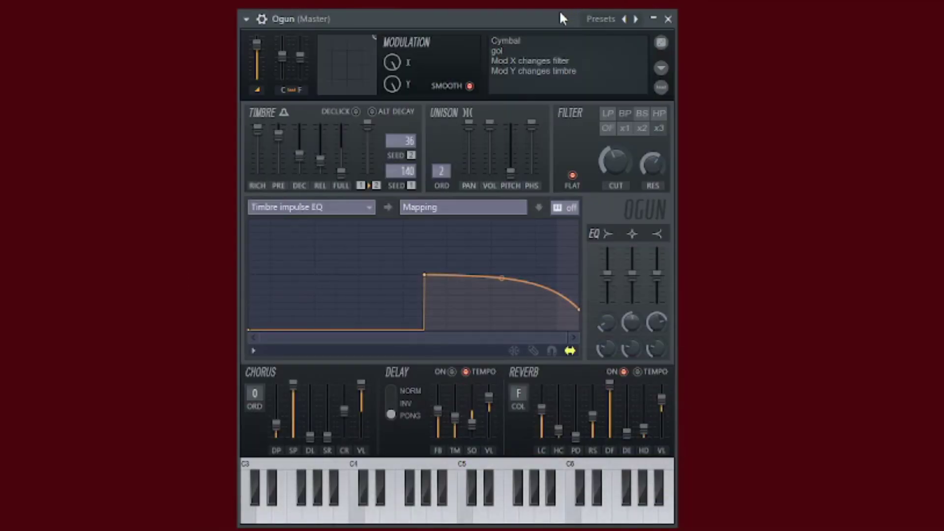
- Play back the Cloud melody and the long Hell note in their piano rolls
left_click(601, 19)
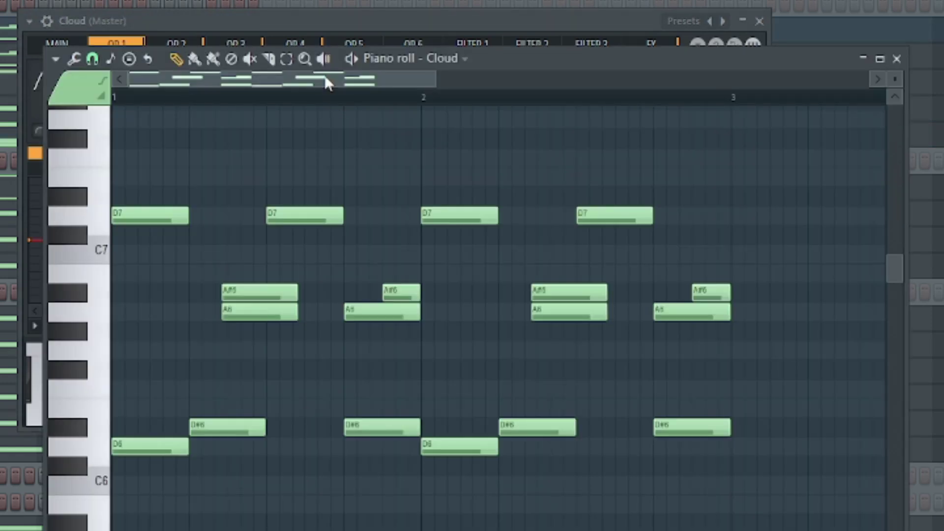
key("space")
key("space")
key("space")
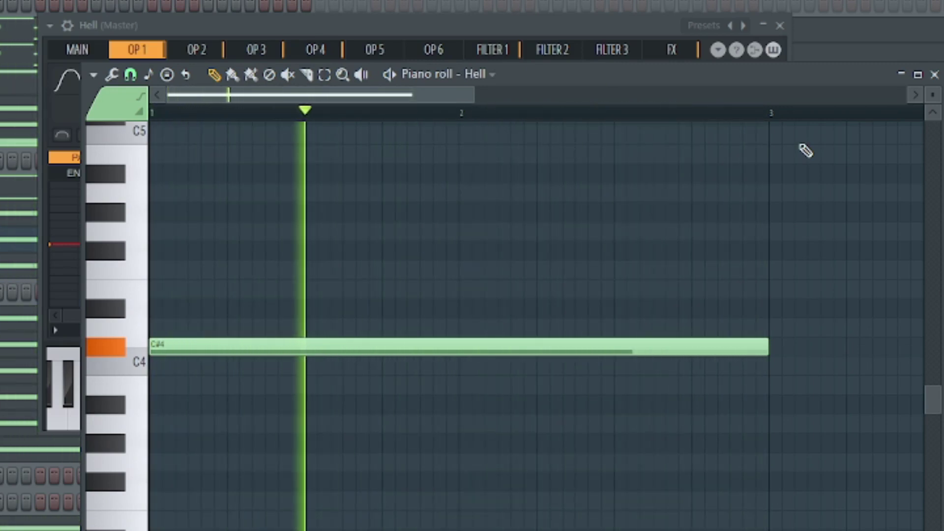
key("space")
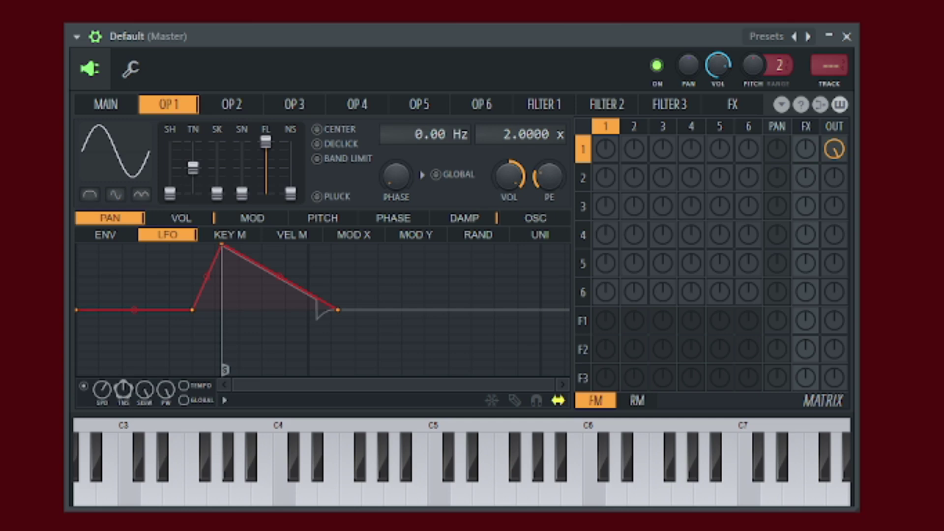
- Adjust the speed, tension and pulse width of operator 1's panning LFO
left_click_drag(101, 408, 101, 396)
left_click_drag(169, 399, 169, 421)
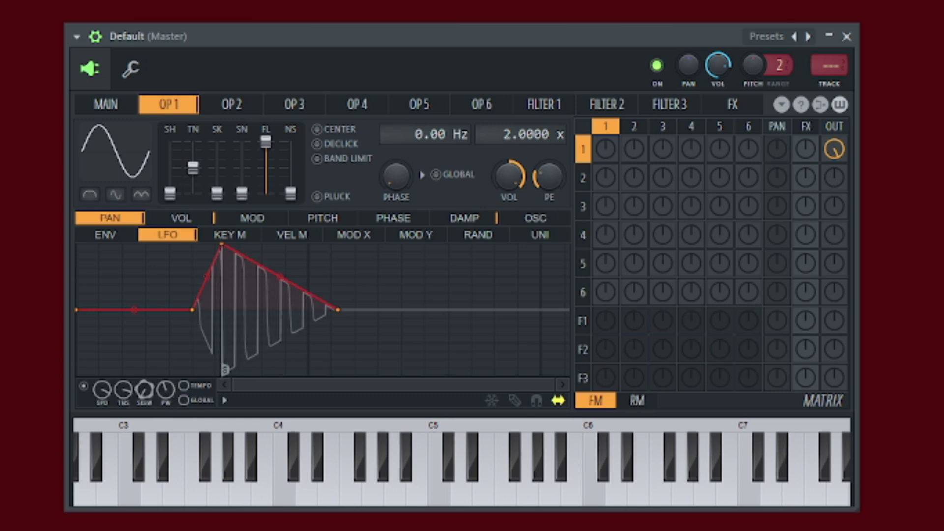
left_click_drag(102, 390, 102, 396)
mouse_move(124, 390)
left_mouse_down()
mouse_move(123, 412)
mouse_move(123, 401)
left_mouse_up()
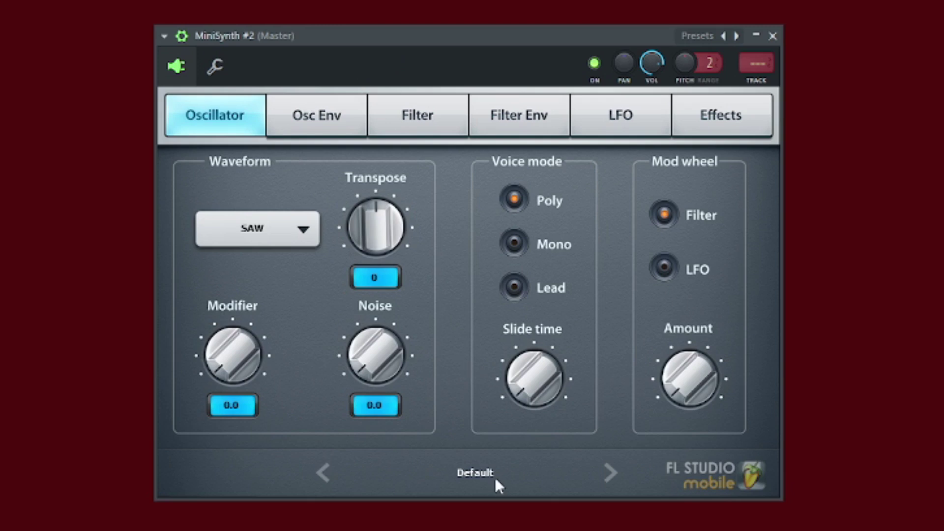
- Set the MiniSynth #2 oscillator waveform to PULSE and adjust its LFO rate
left_click(282, 244)
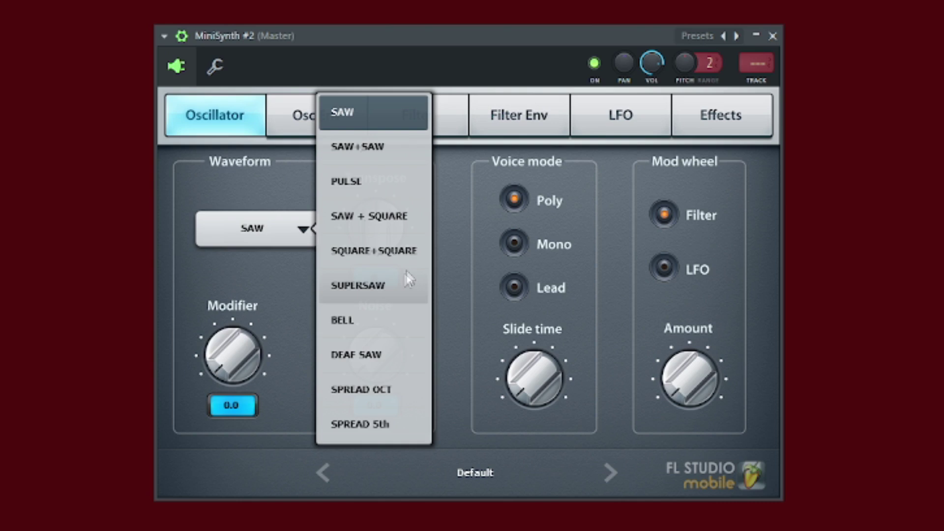
left_click(390, 181)
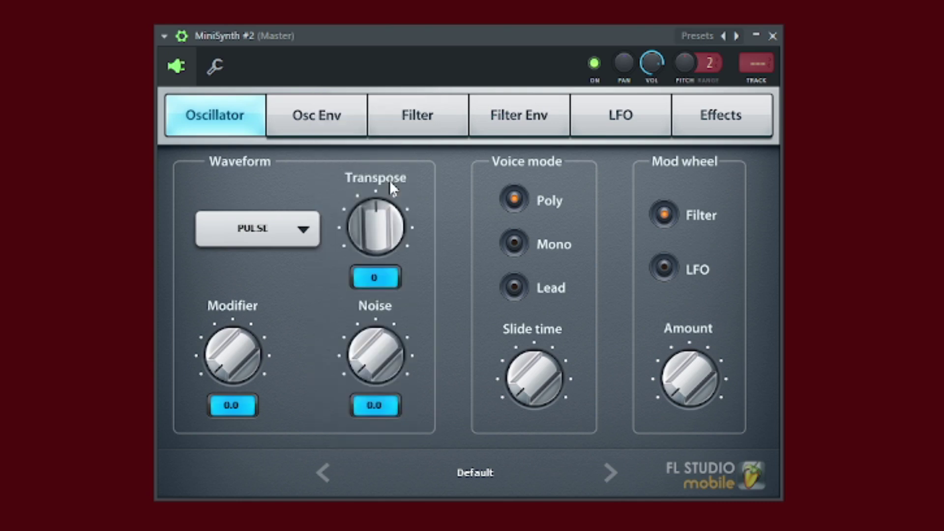
left_click(408, 127)
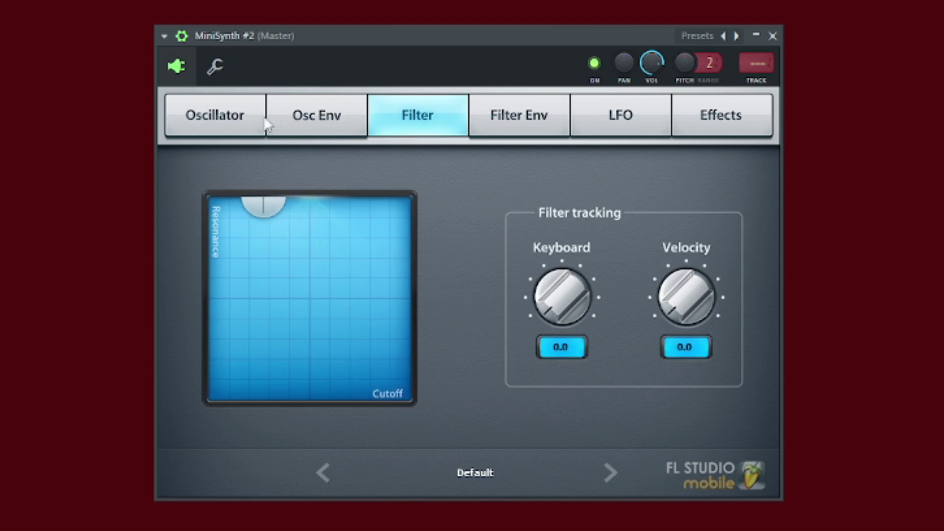
left_click(620, 115)
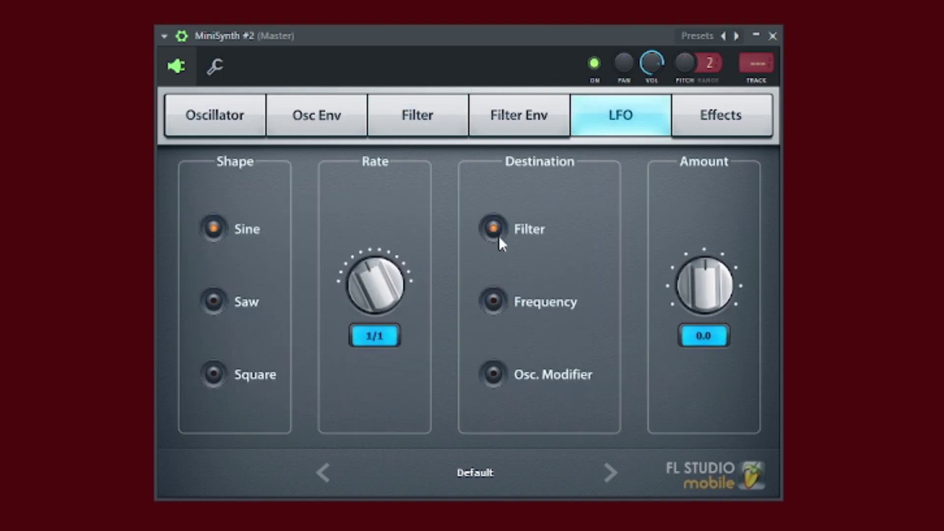
left_click_drag(375, 285, 375, 301)
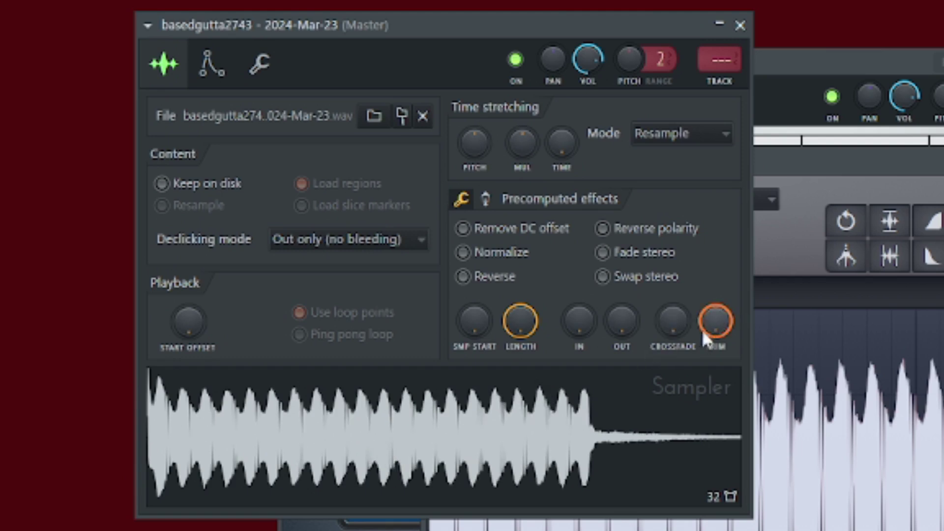
left_click(256, 74)
left_click(209, 76)
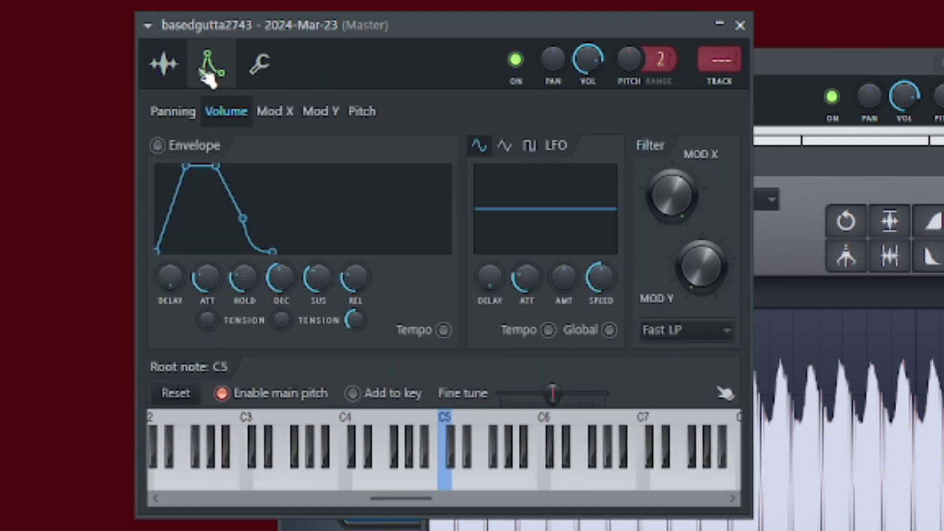
left_click(360, 118)
left_click_drag(433, 283, 433, 236)
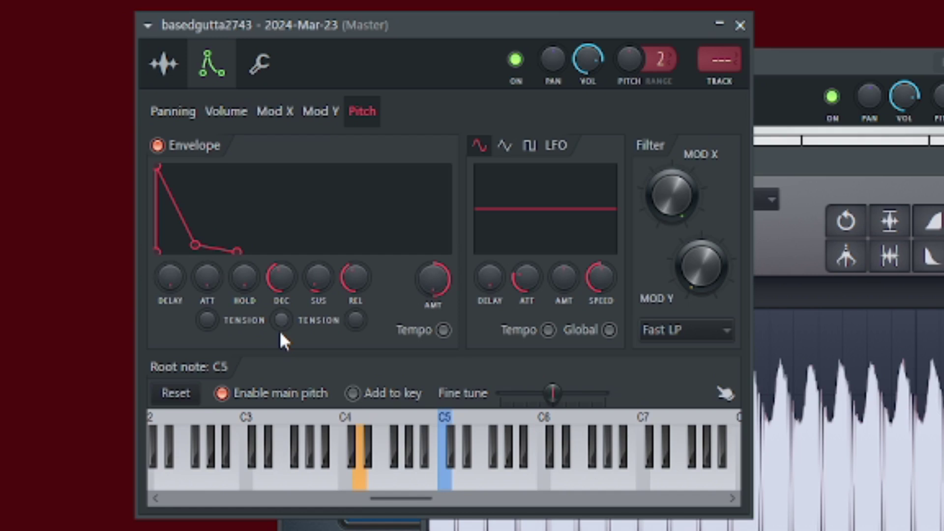
left_click_drag(281, 278, 280, 265)
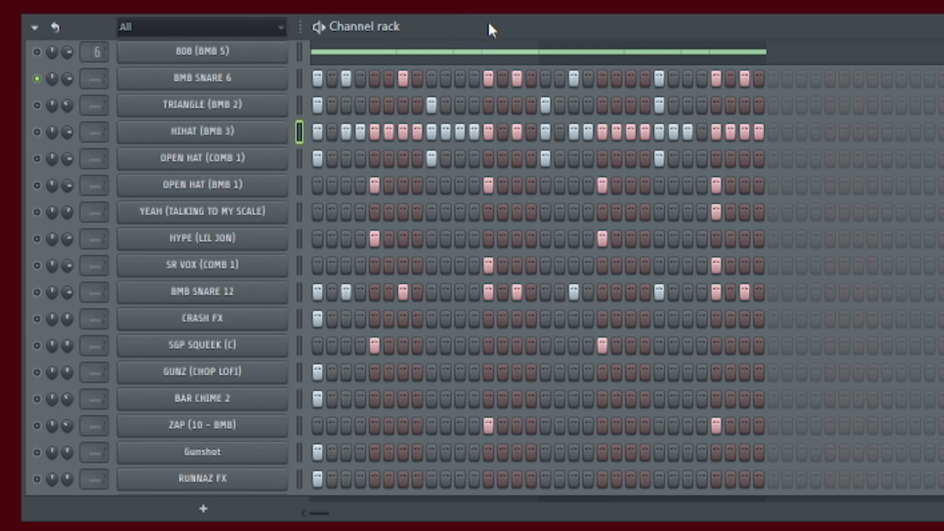
- Play the pattern and unmute the drum, vocal and FX channels one by one, from TRIANGLE (BMB 2) down to RUNNAZ FX
key("space")
left_click(37, 105)
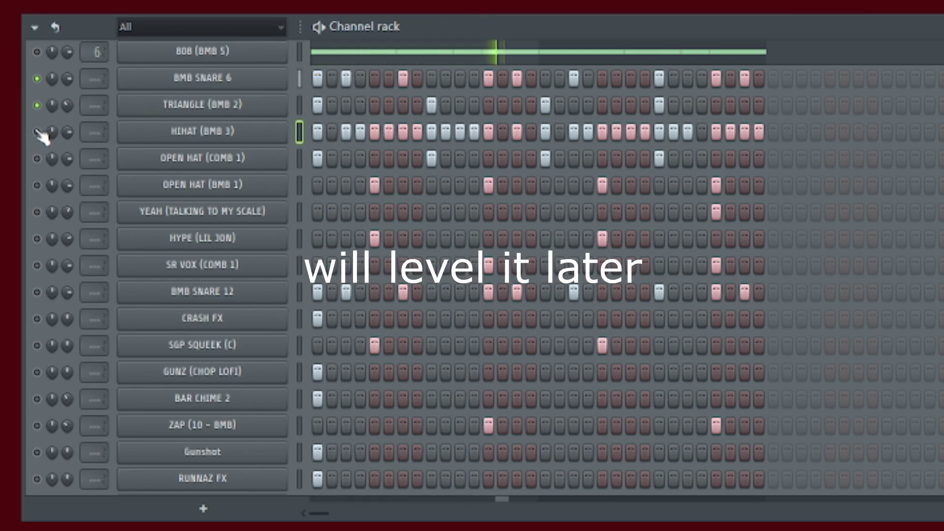
left_click(37, 132)
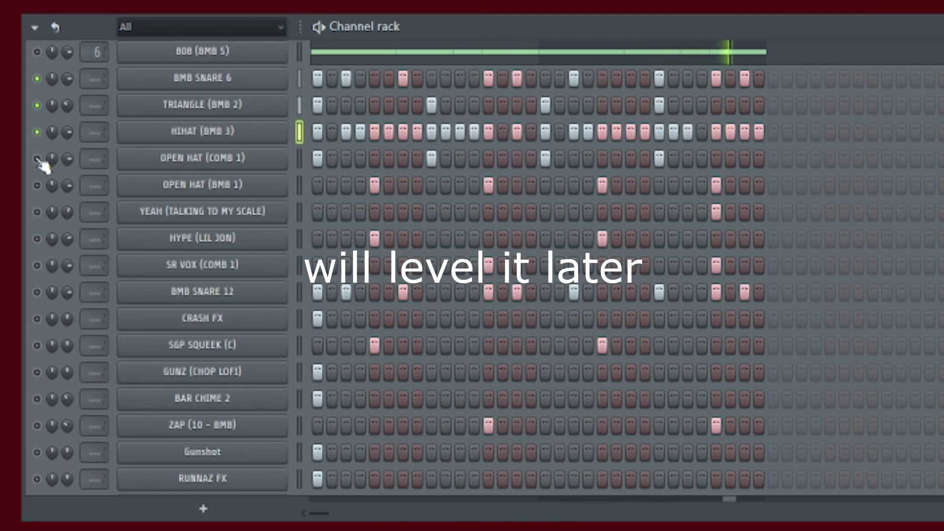
left_click(37, 159)
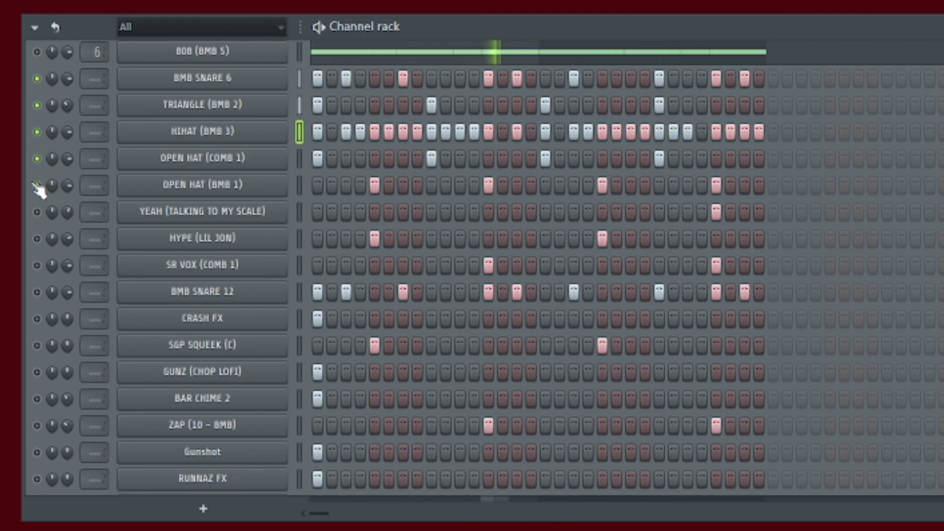
left_click(37, 185)
left_click(37, 239)
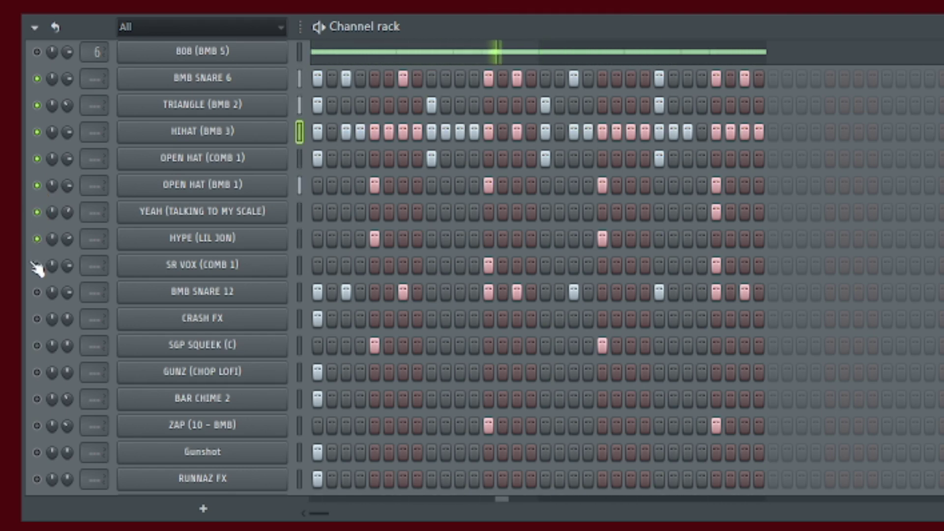
left_click(37, 266)
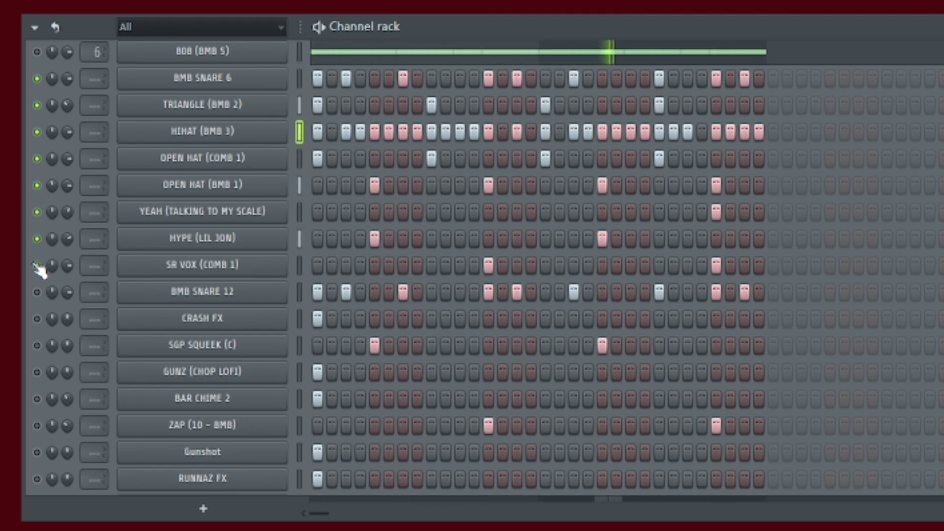
left_click(37, 292)
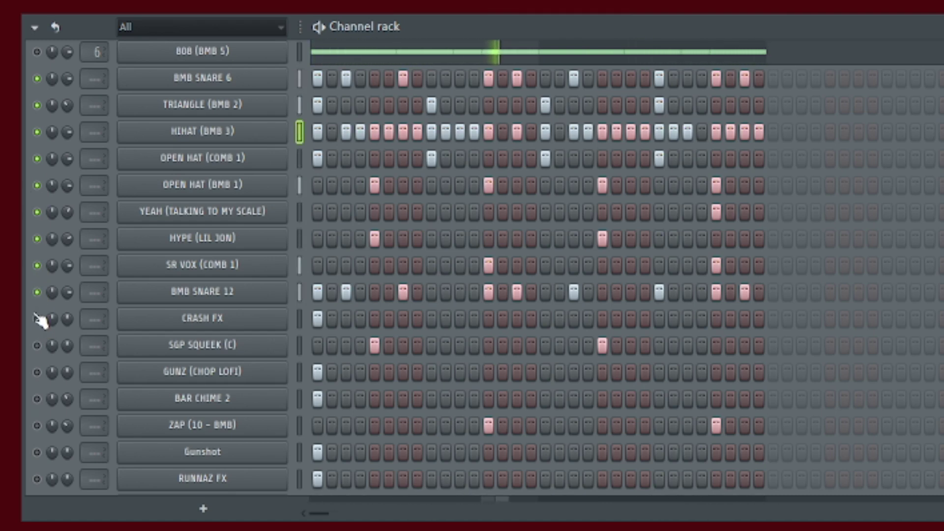
left_click(36, 318)
left_click(38, 346)
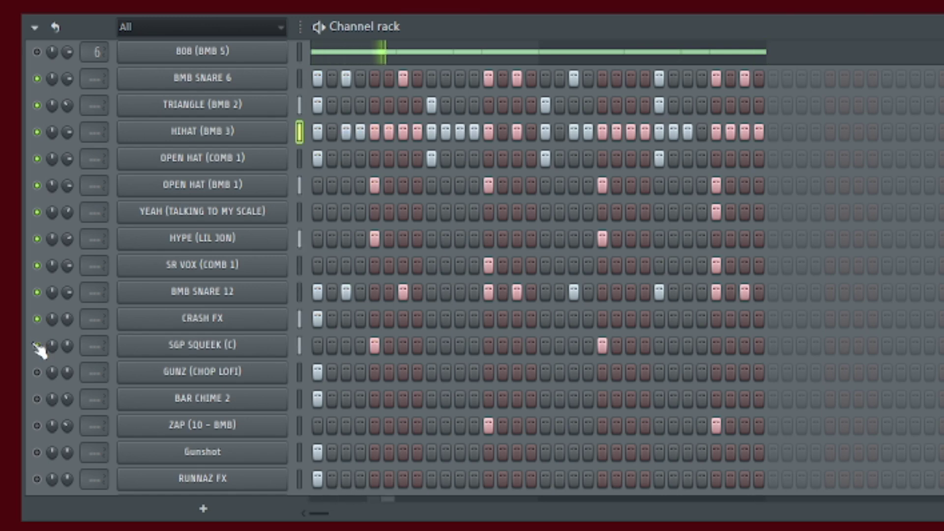
left_click(37, 372)
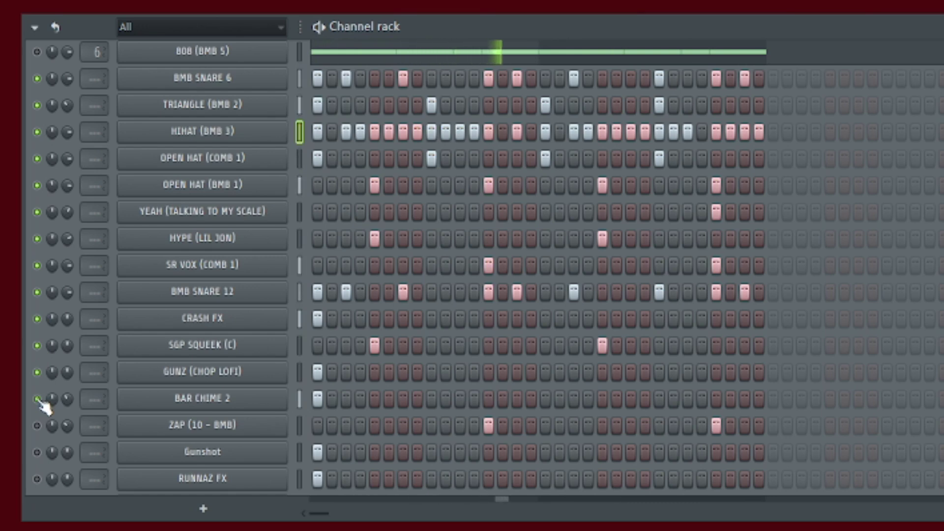
left_click(38, 424)
left_click(37, 452)
left_click(38, 479)
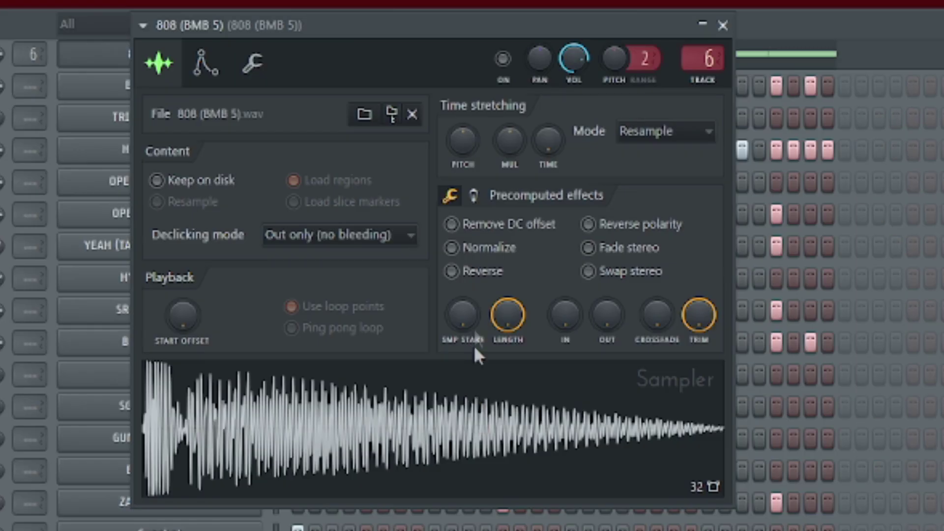
- Increase the sample start setting of the 808 (BMB 5) channel
left_click_drag(464, 319, 464, 291)
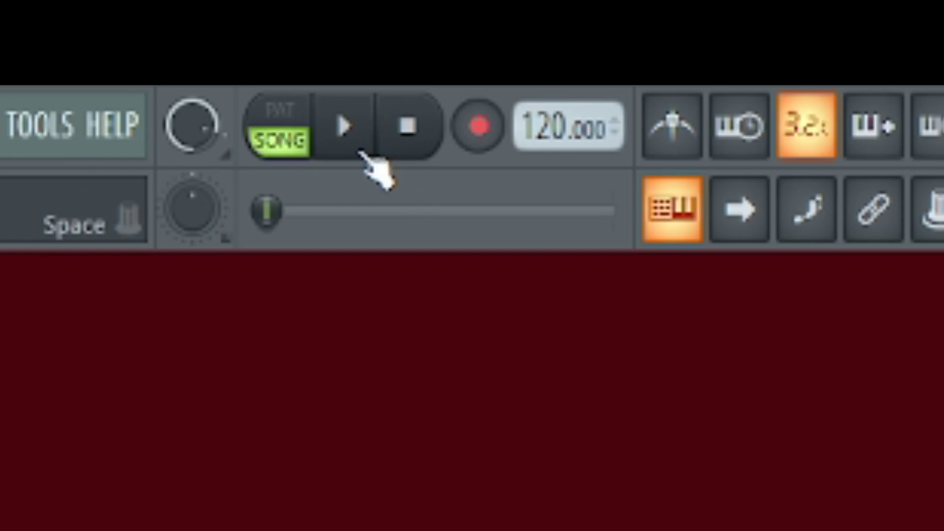
- Start and stop song playback, and bring the Gross Beat window for Acid 2 to the front
left_click(364, 153)
left_click(405, 155)
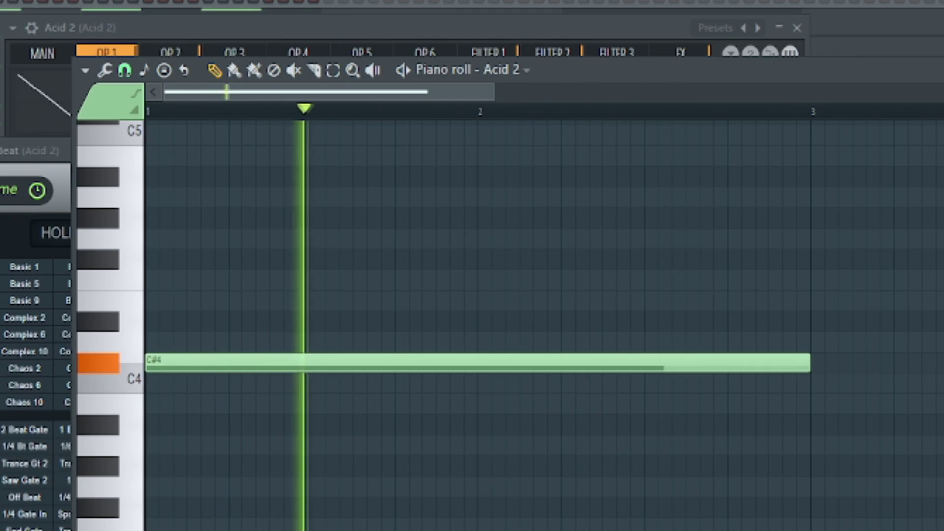
left_click(11, 151)
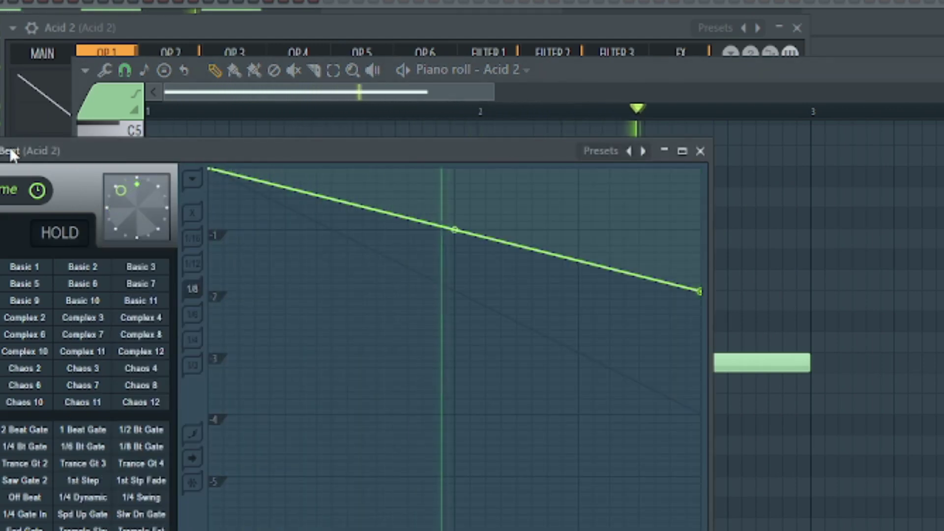